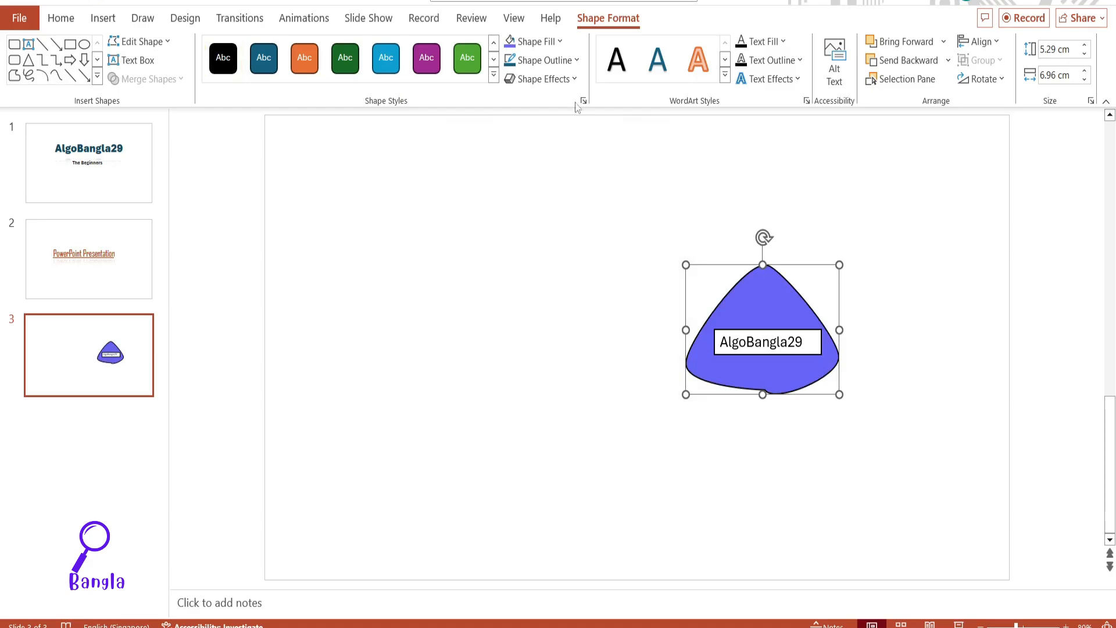
# Step: Set the purple shape's outline to black using the custom outline colour selection
pyautogui.click(578, 60)
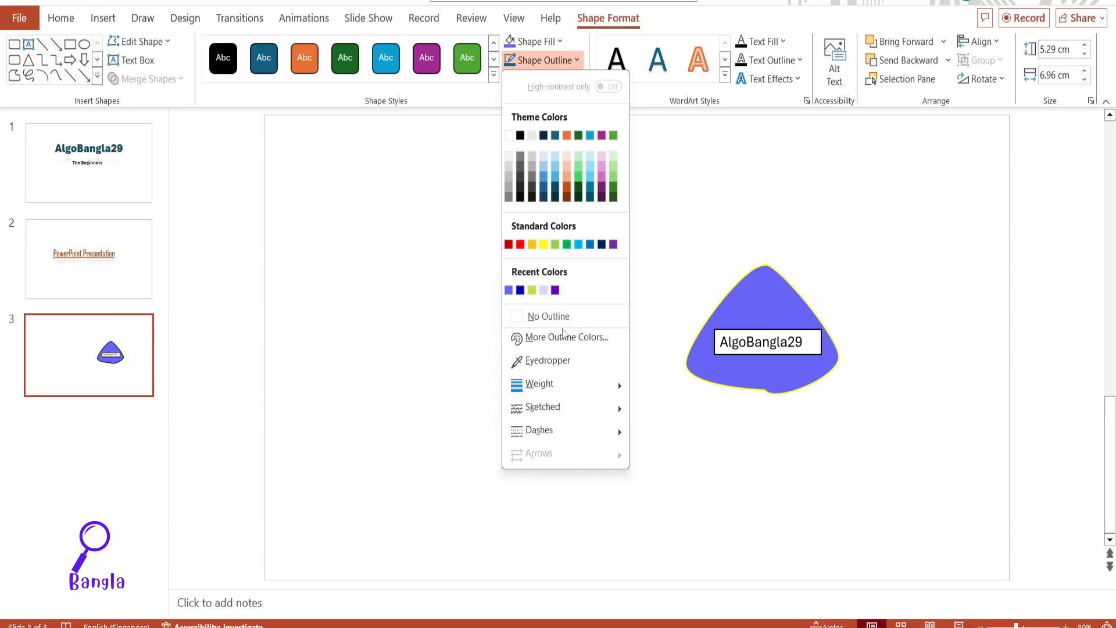
pyautogui.click(566, 338)
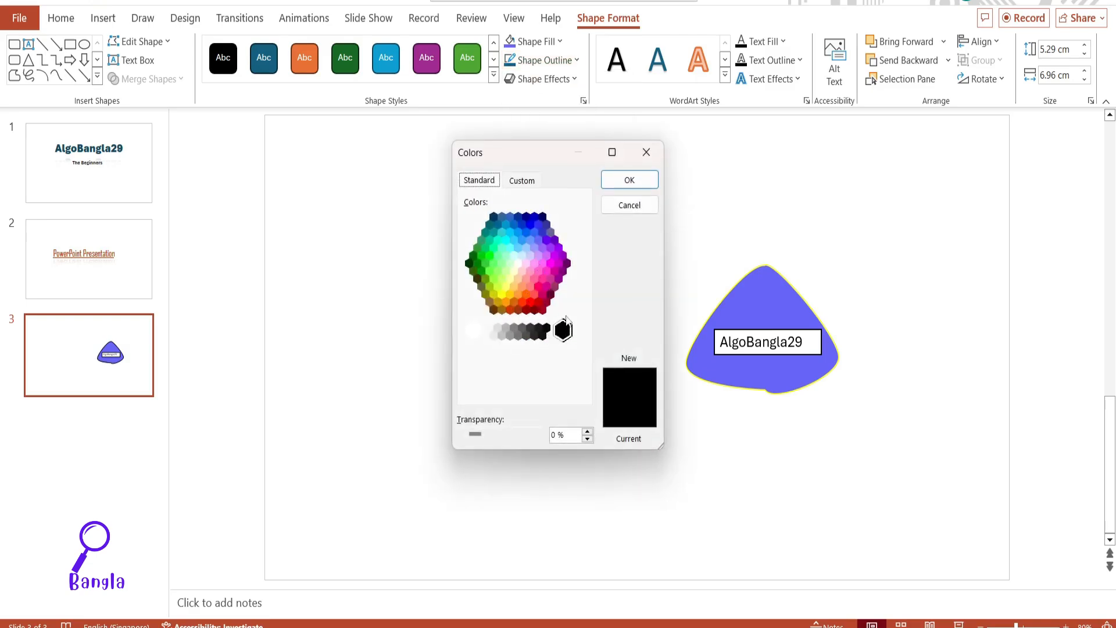
pyautogui.click(626, 180)
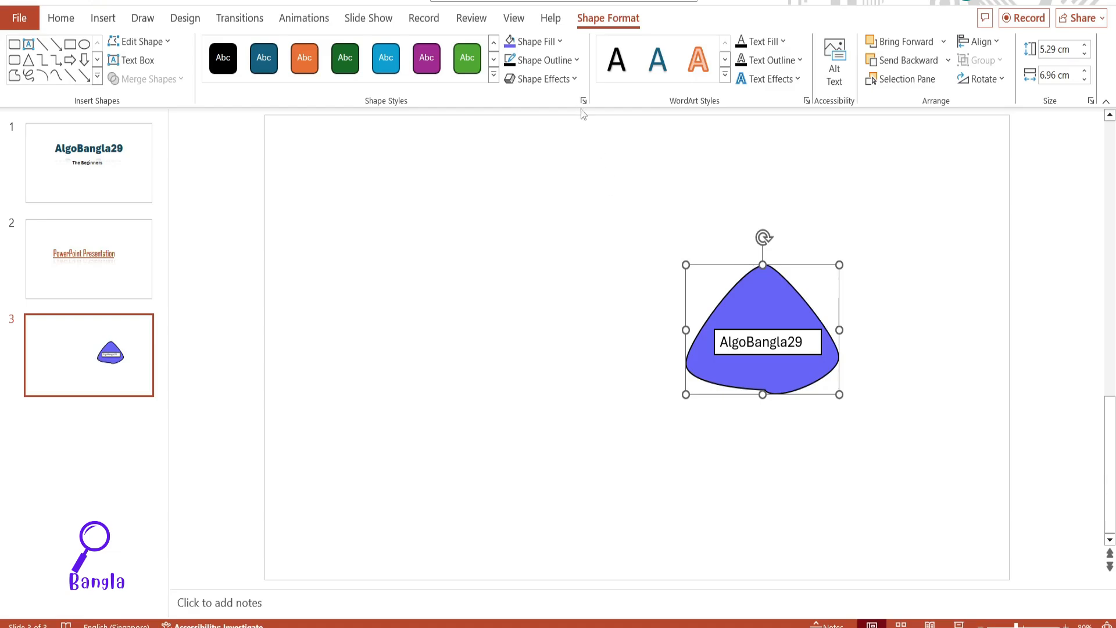
# Step: Examine the line weight and dash style options for the purple shape's outline
pyautogui.click(574, 61)
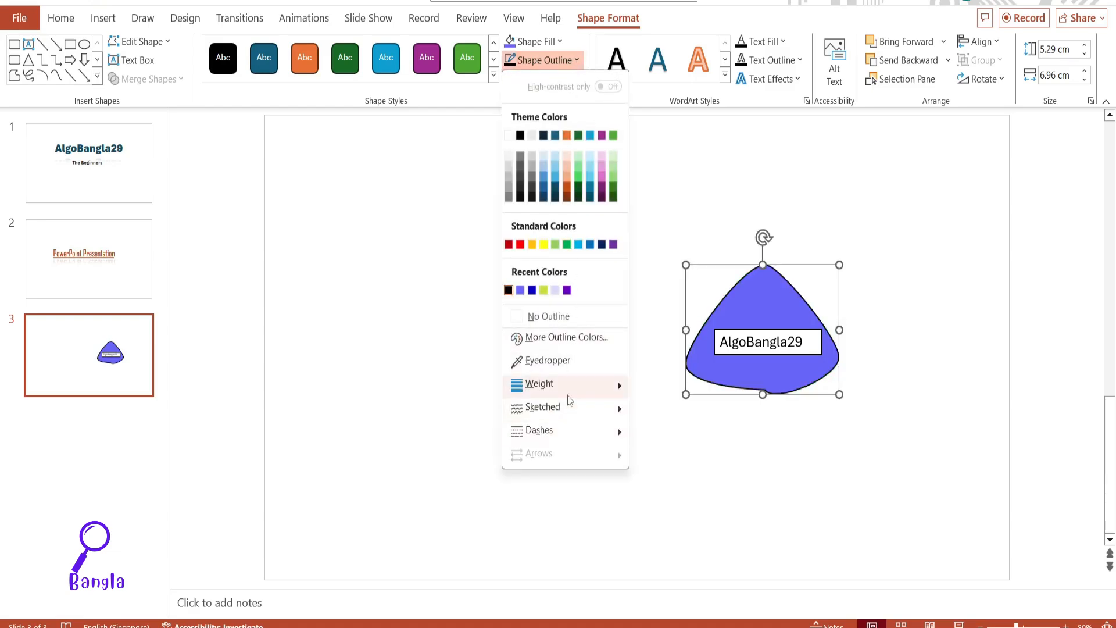
pyautogui.moveTo(570, 395)
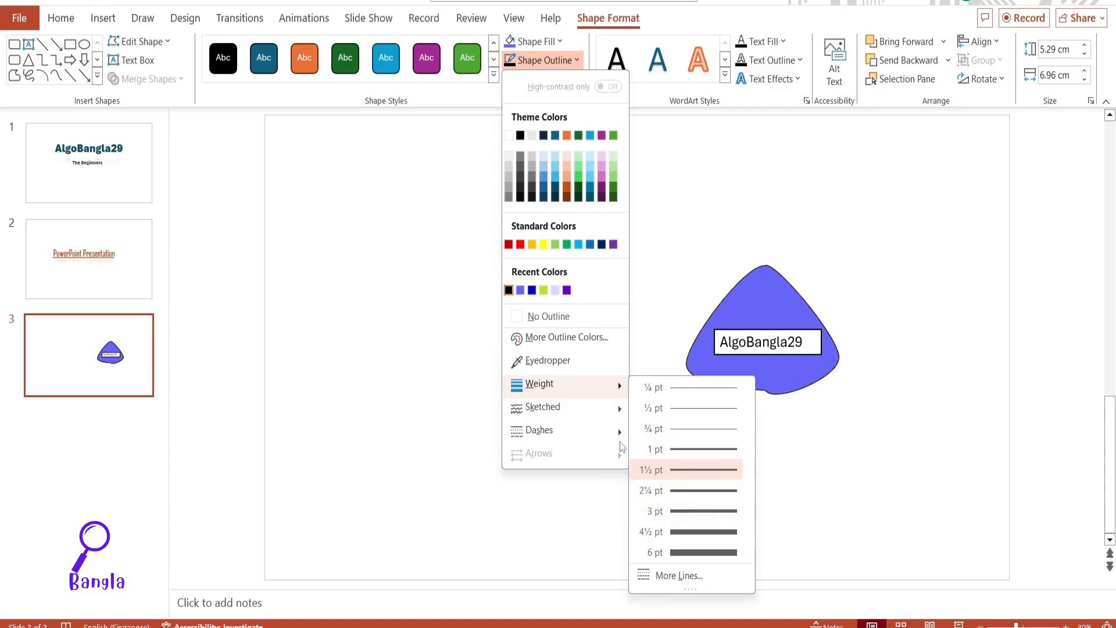
pyautogui.moveTo(588, 429)
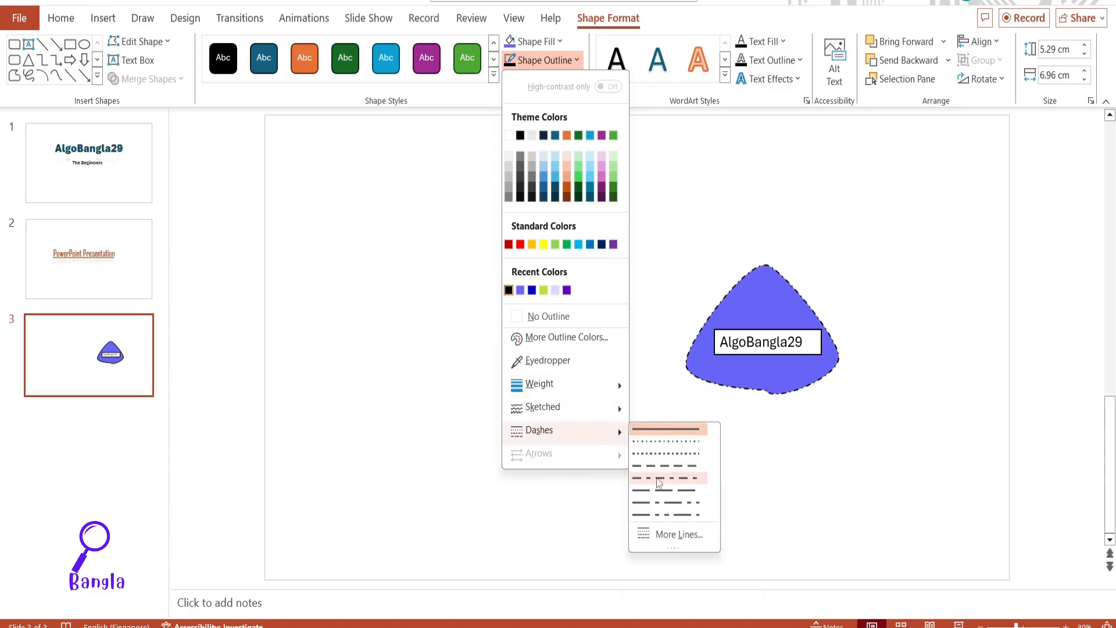
pyautogui.moveTo(594, 410)
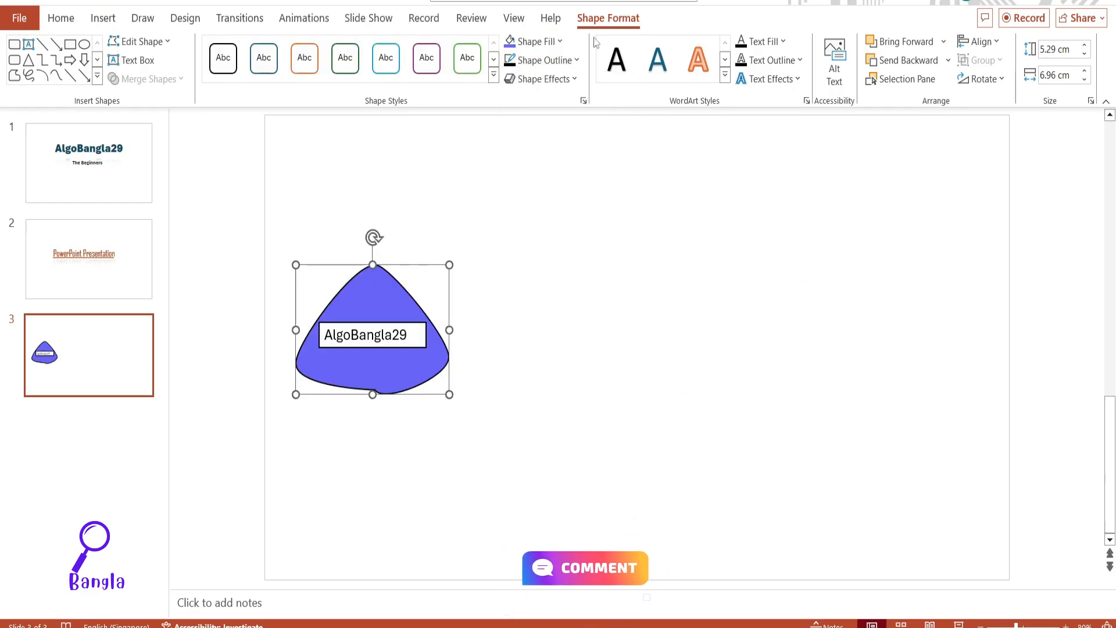
# Step: Preview the preset, reflection and 3-D rotation effects on the purple shape without applying any
pyautogui.click(577, 83)
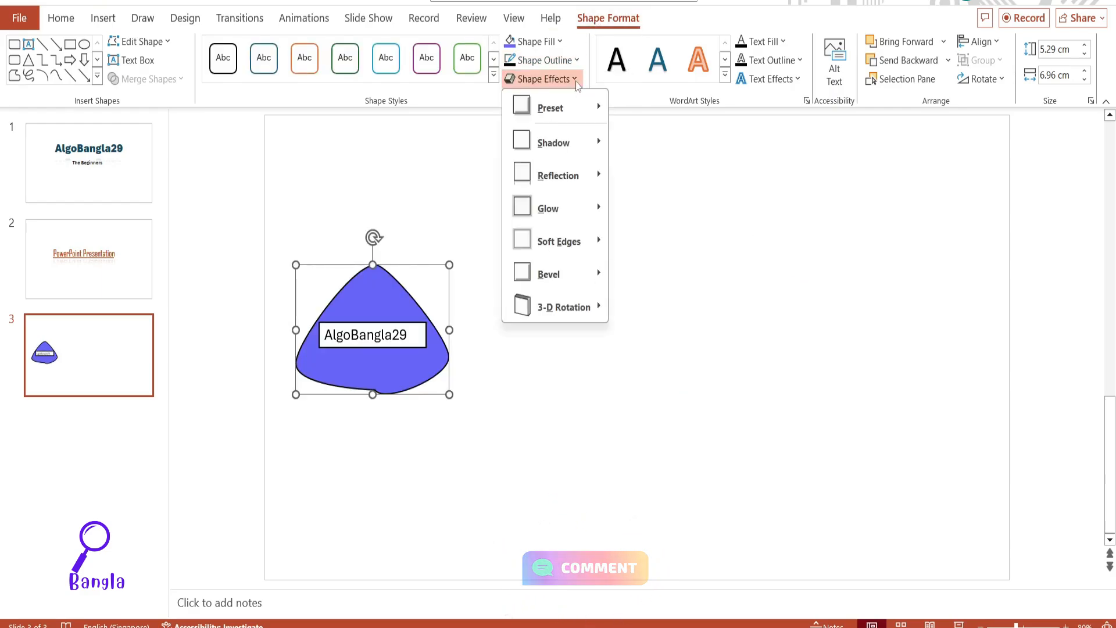
pyautogui.moveTo(581, 107)
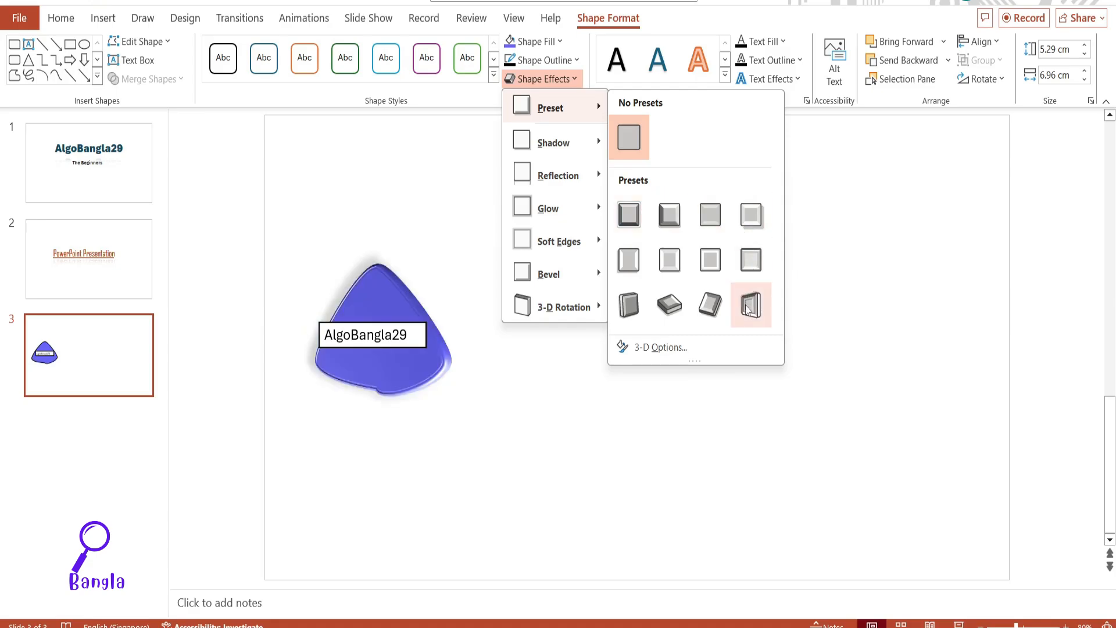
pyautogui.moveTo(557, 150)
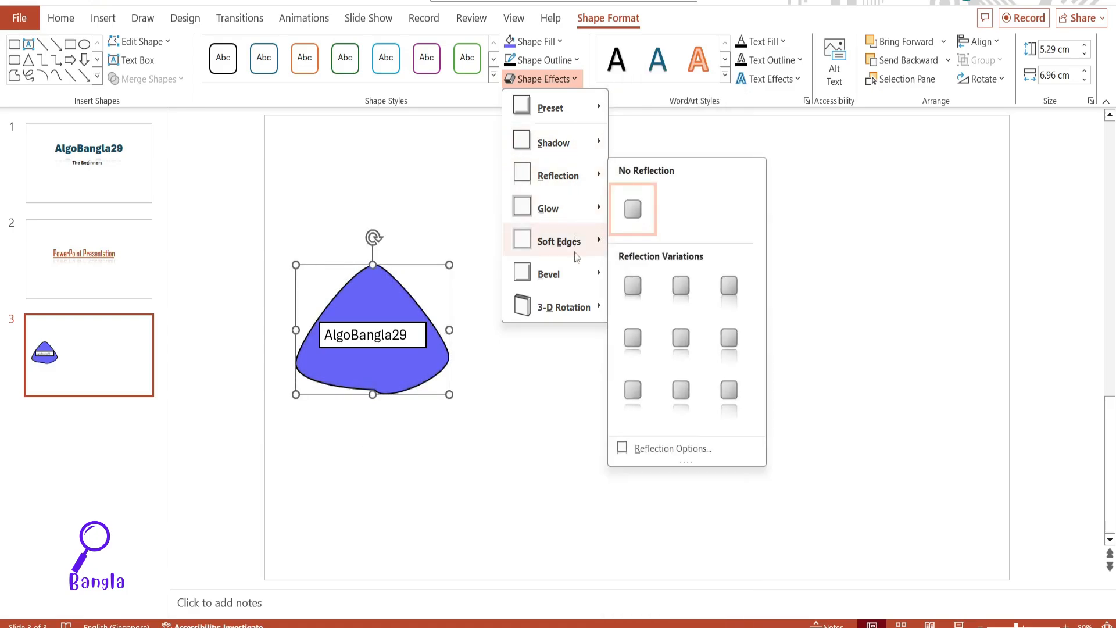
pyautogui.moveTo(575, 306)
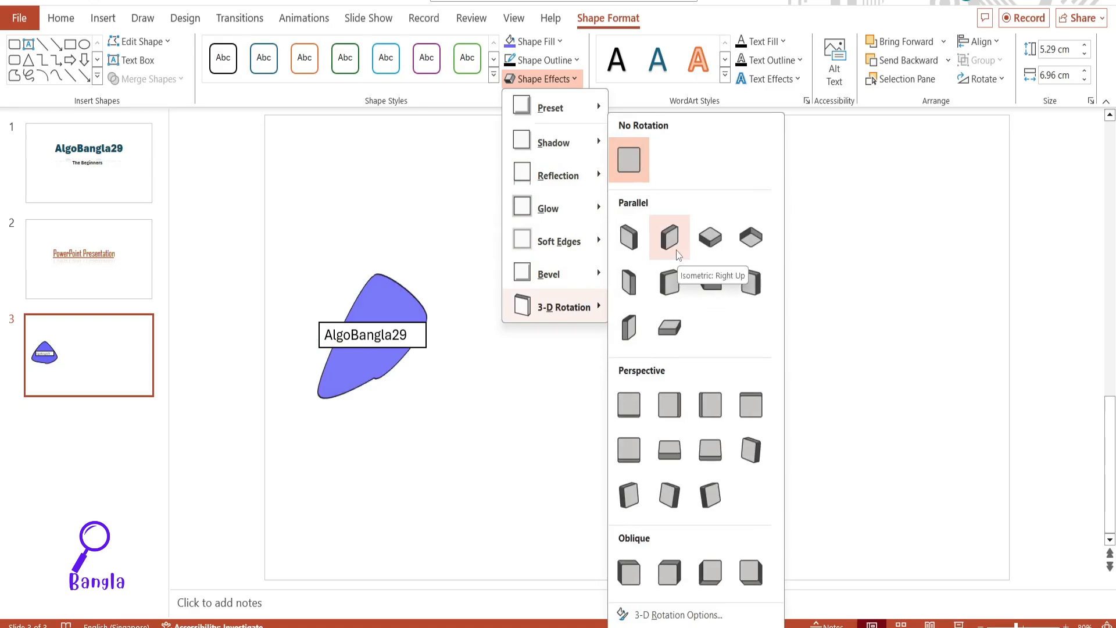
pyautogui.click(553, 381)
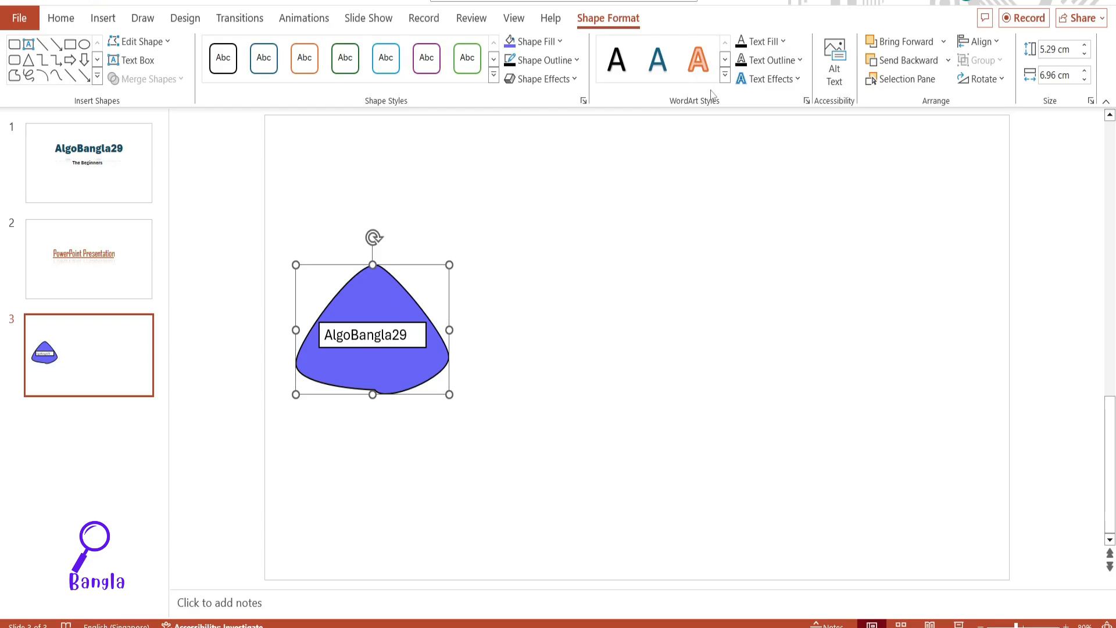
# Step: Apply the green outlined WordArt style to the AlgoBangla29 text box after trying the white style with an orange outline
pyautogui.click(725, 59)
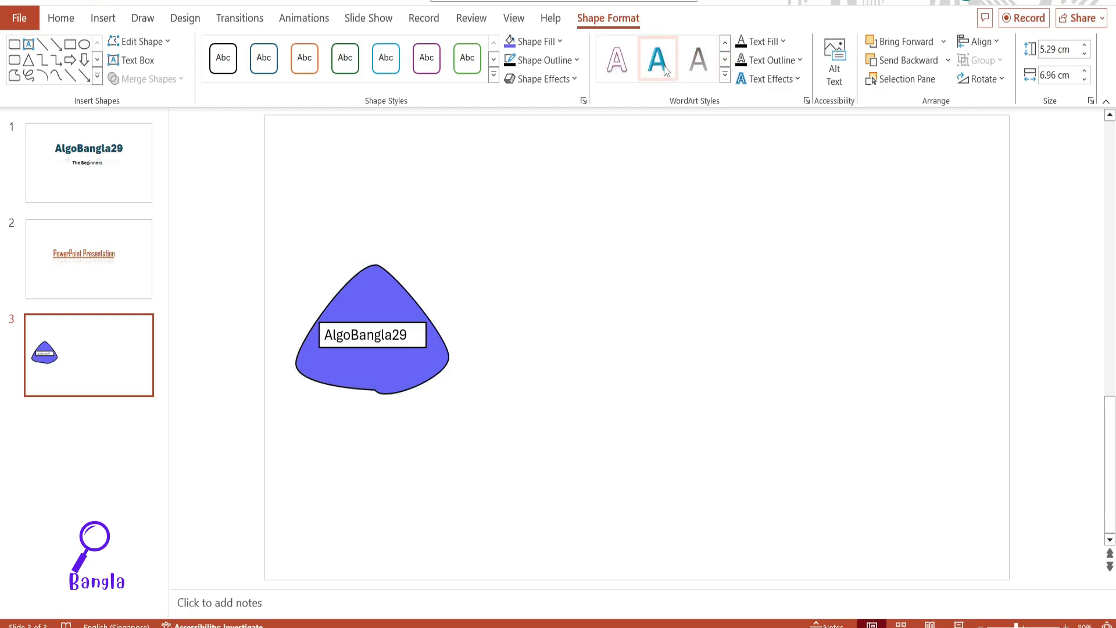
pyautogui.click(411, 345)
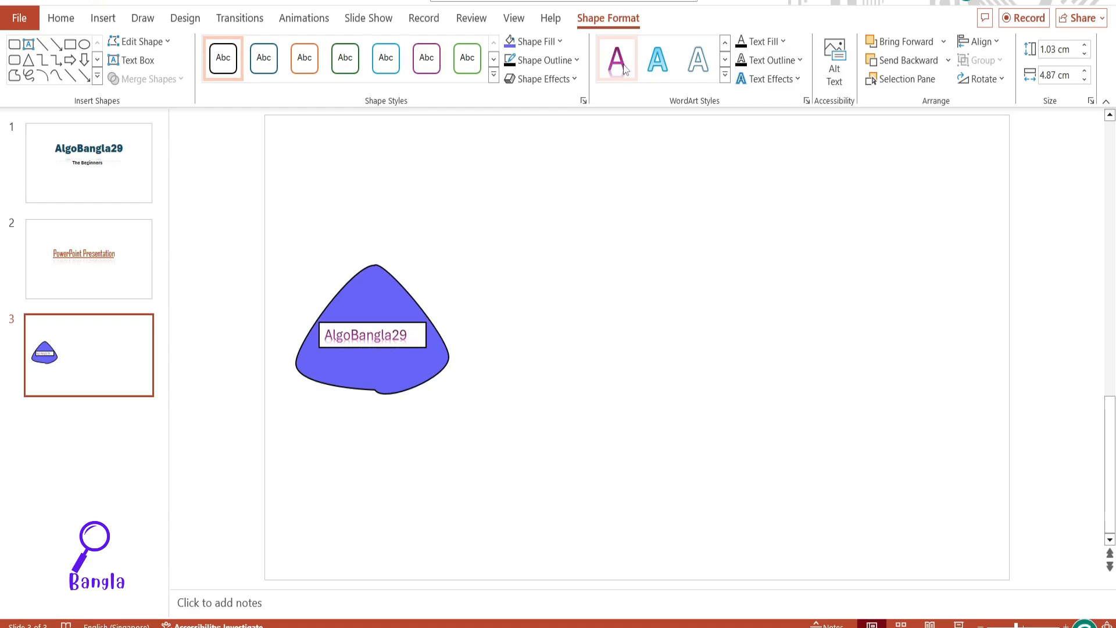
pyautogui.click(725, 60)
pyautogui.click(725, 60)
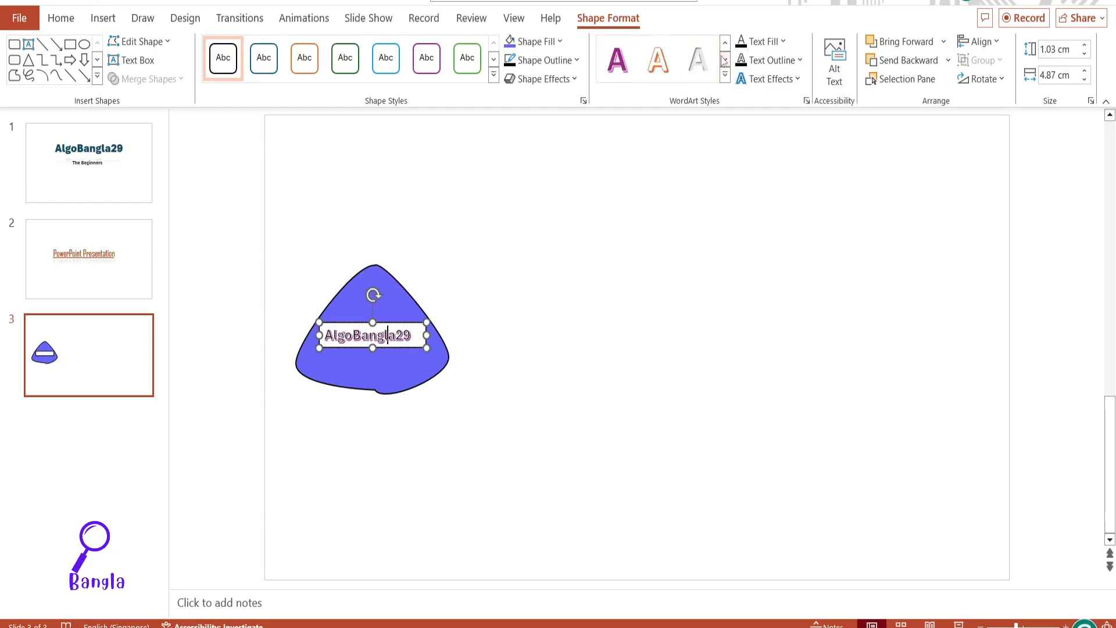
pyautogui.click(666, 69)
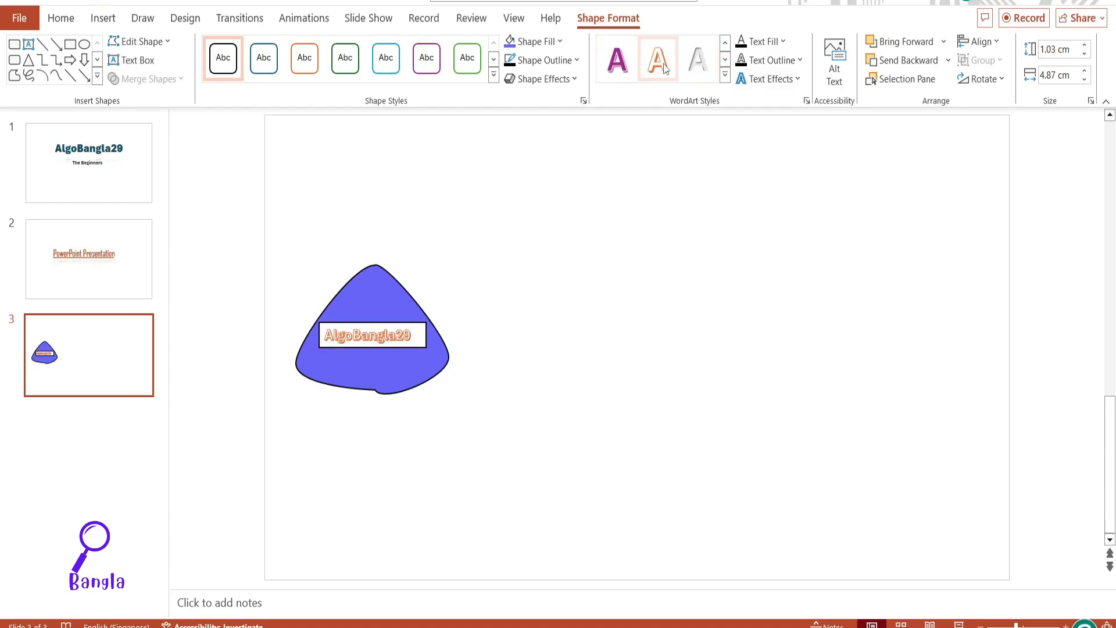
pyautogui.scroll(-3, 667, 69)
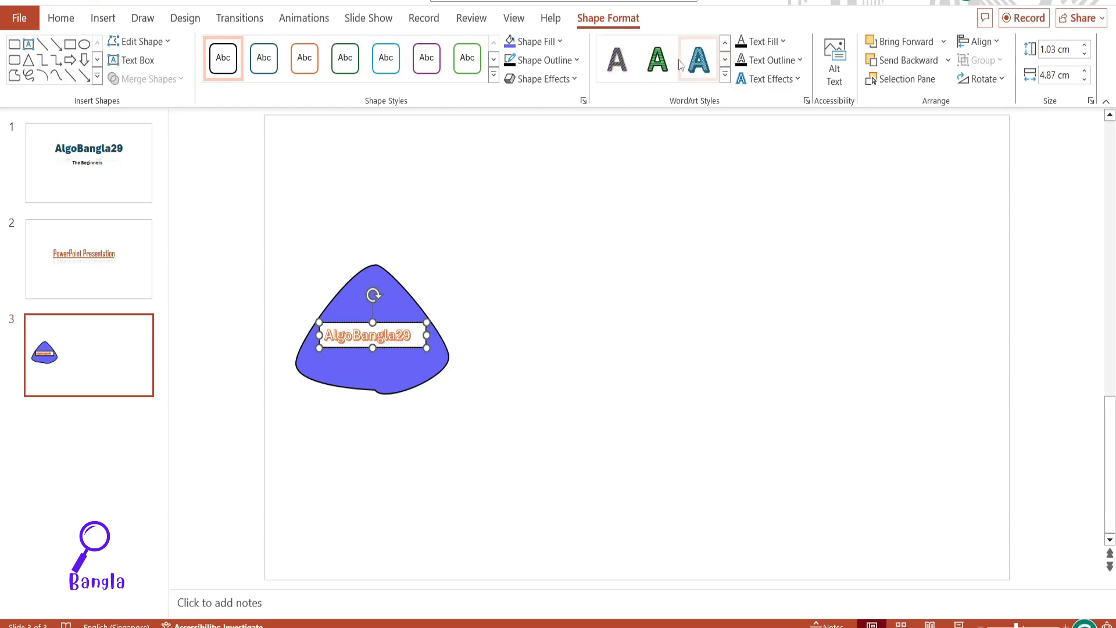
pyautogui.click(667, 65)
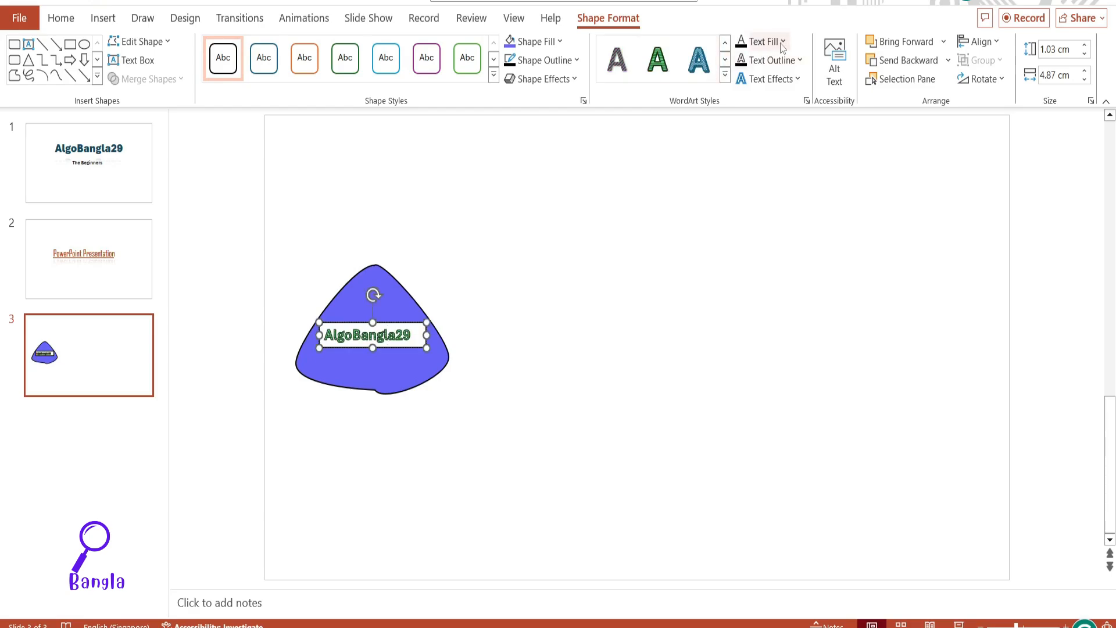
# Step: Examine the gradient and texture fills and the outline dash options for the AlgoBangla29 text without applying any
pyautogui.click(783, 42)
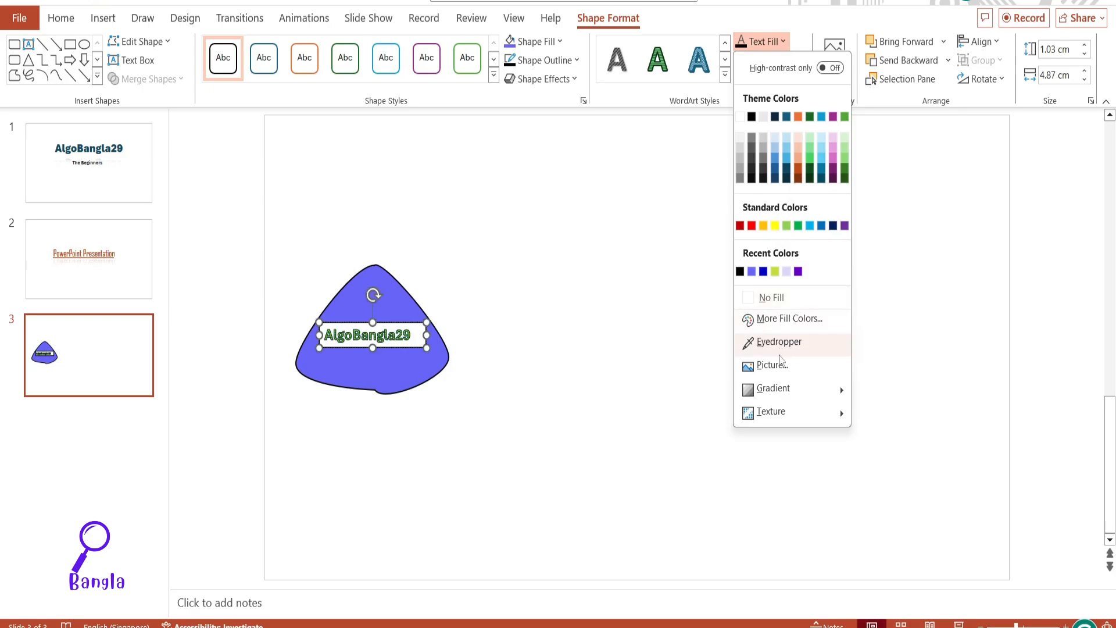
pyautogui.moveTo(786, 387)
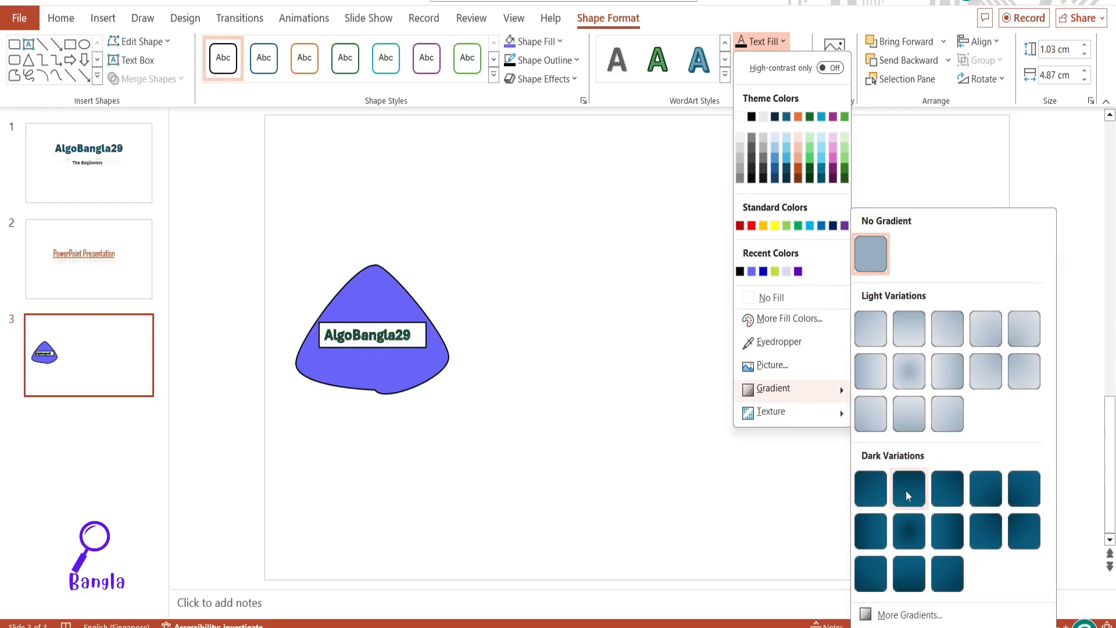
pyautogui.moveTo(808, 414)
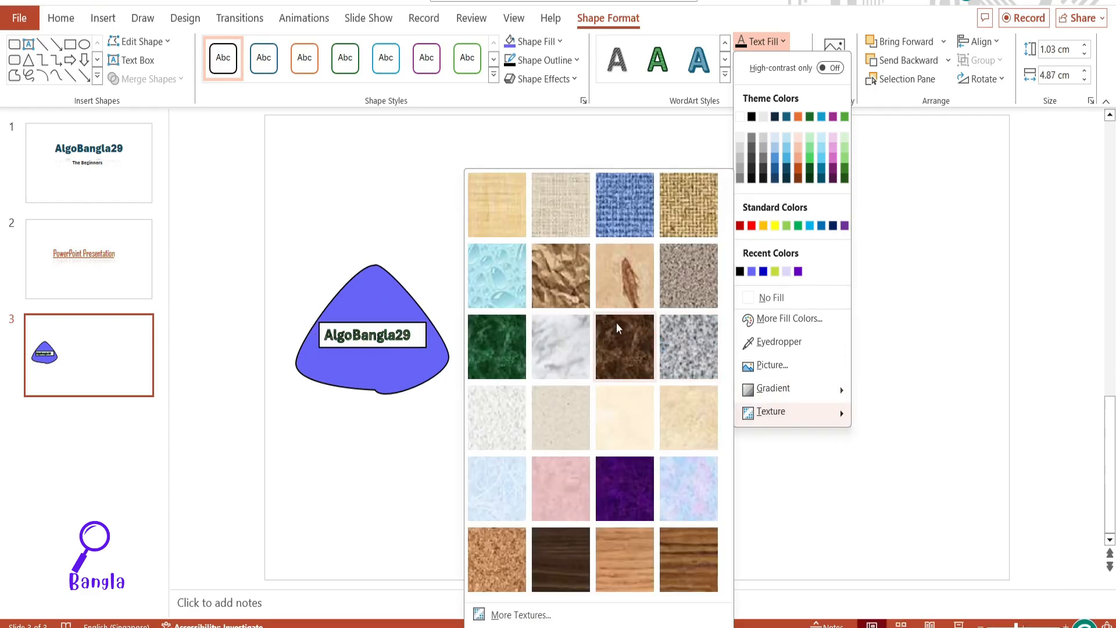
pyautogui.click(673, 88)
pyautogui.click(797, 60)
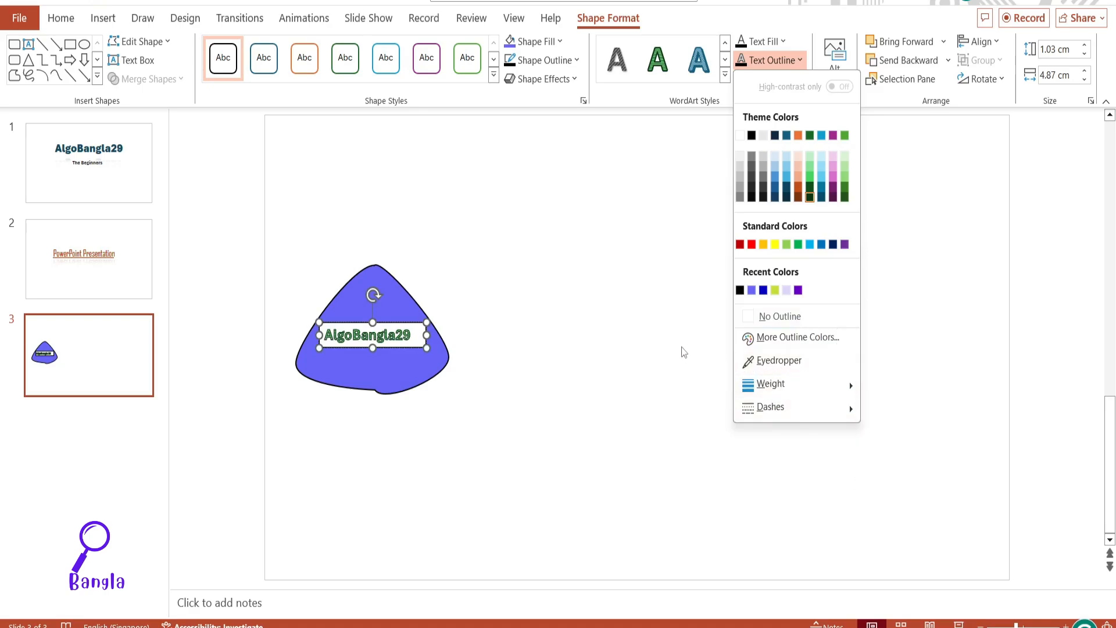
pyautogui.moveTo(772, 408)
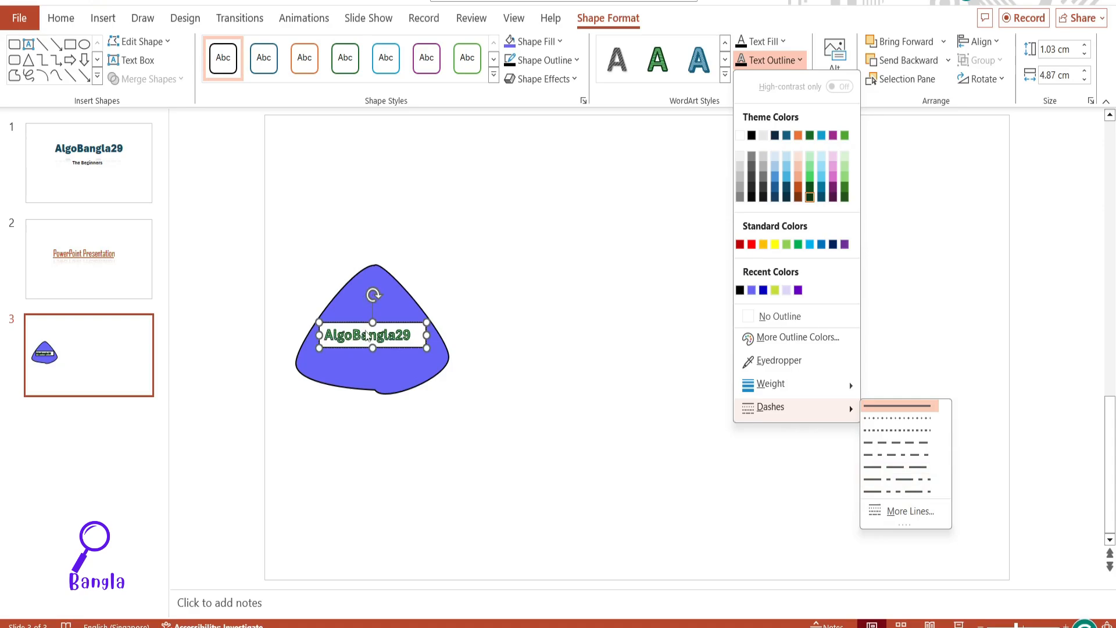
pyautogui.click(531, 294)
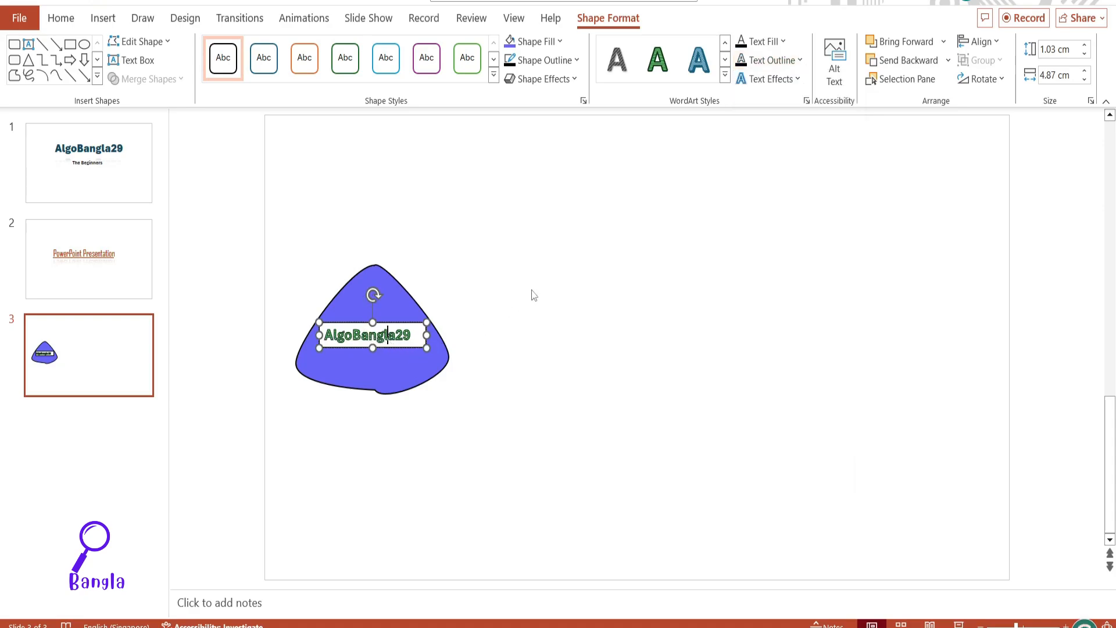
# Step: Preview the glow, bevel and 3-D rotation text effects on the AlgoBangla29 text without applying any
pyautogui.click(797, 78)
pyautogui.moveTo(802, 109)
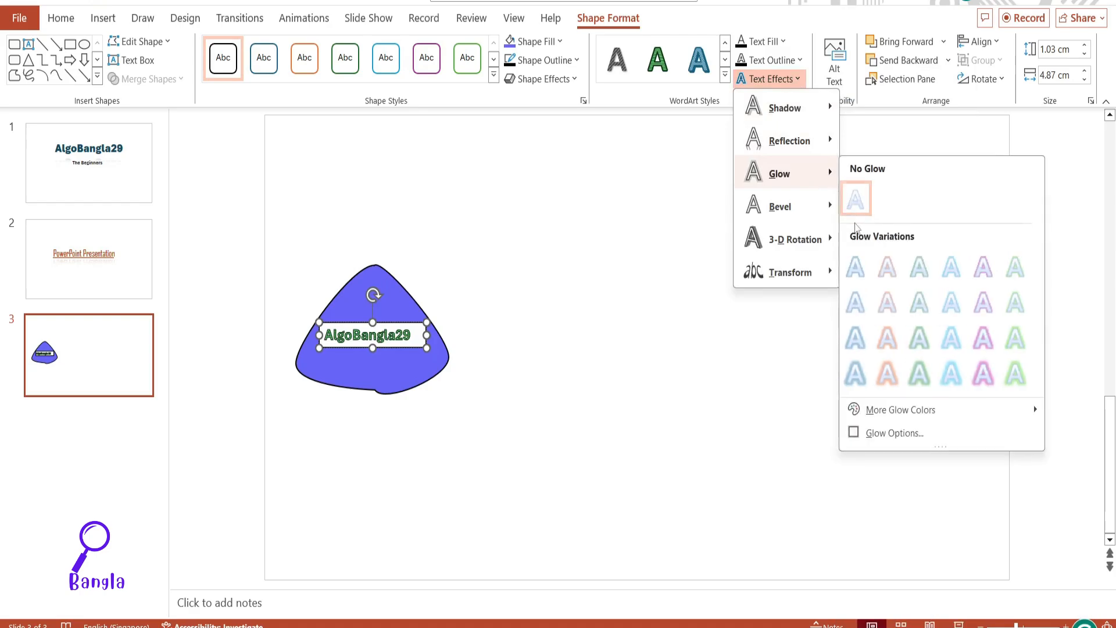
pyautogui.moveTo(782, 208)
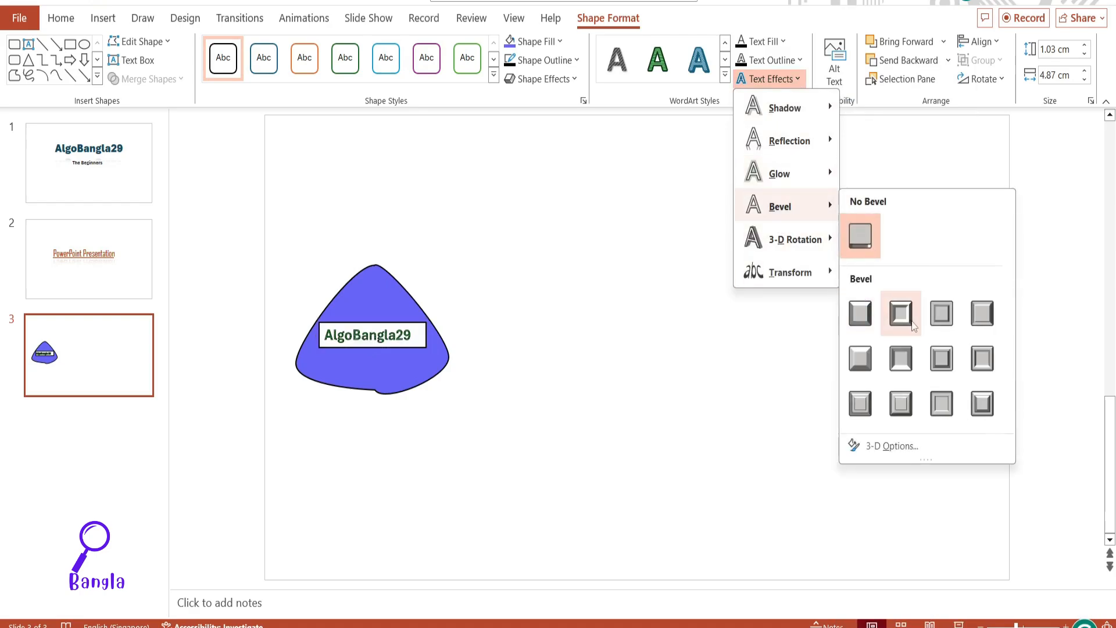
pyautogui.moveTo(782, 243)
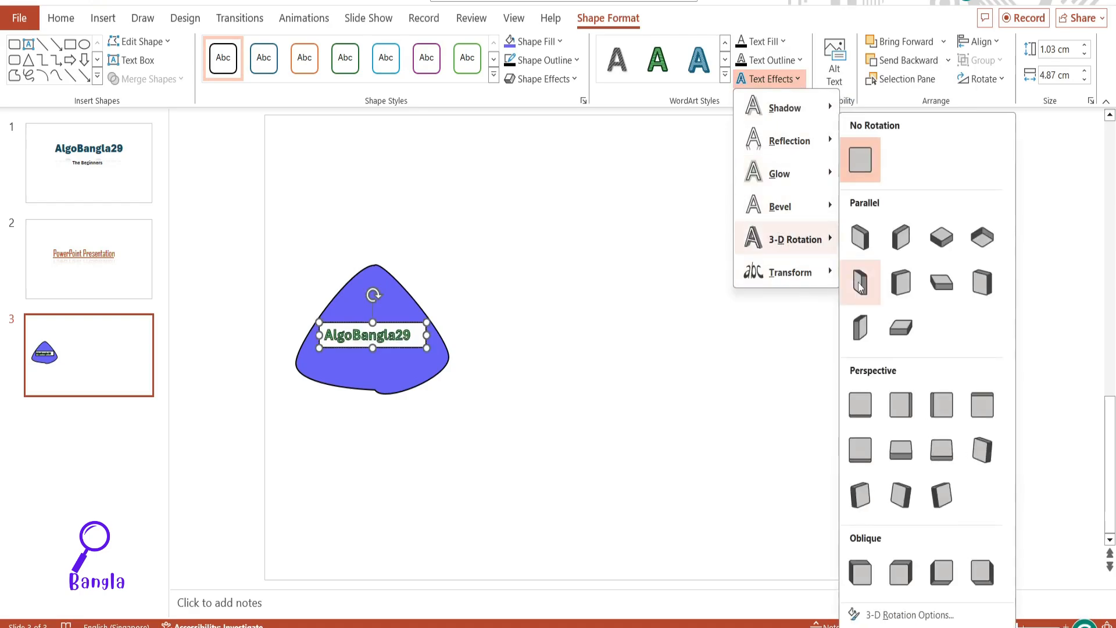
pyautogui.click(782, 316)
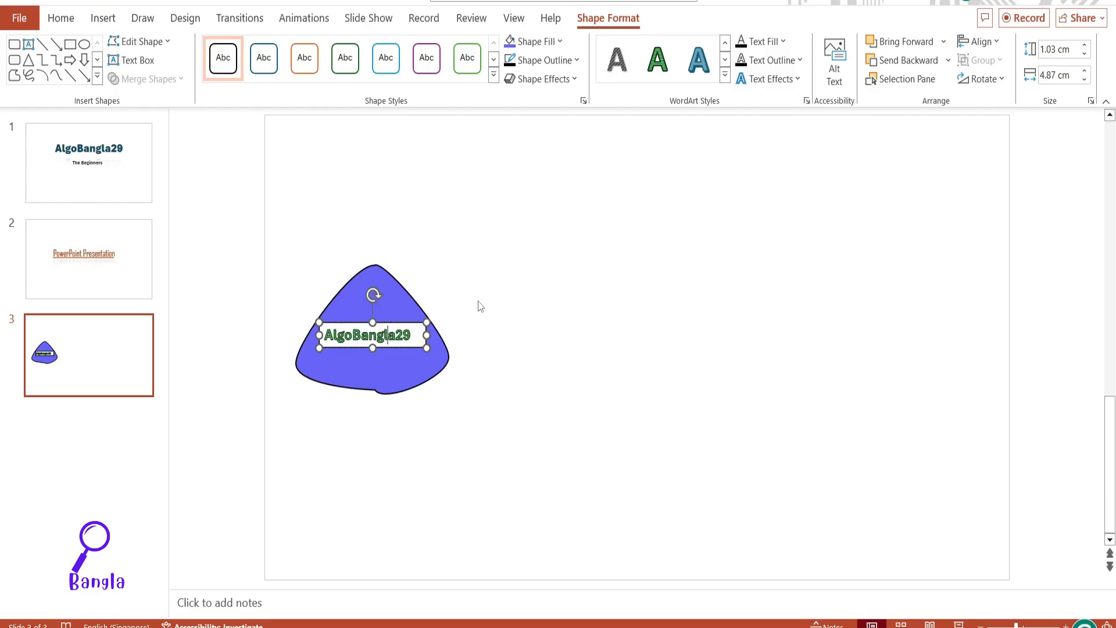
# Step: Draw a rounded rectangle about 10.2 cm wide and 6.1 cm high beside the purple shape and move it to overlap that shape's right edge
pyautogui.click(103, 19)
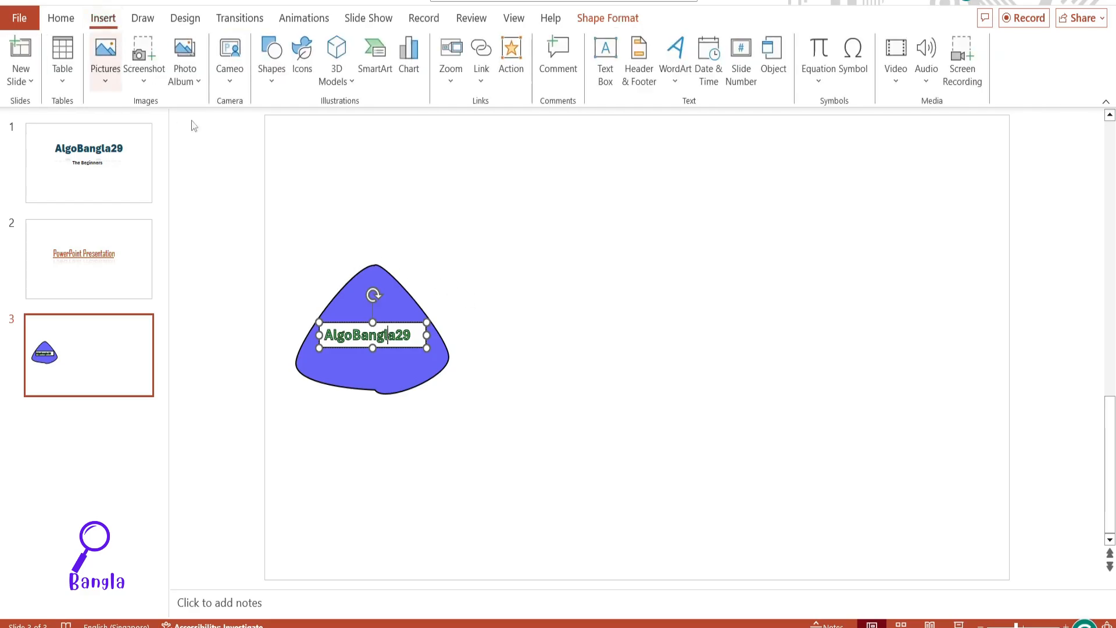
pyautogui.click(274, 83)
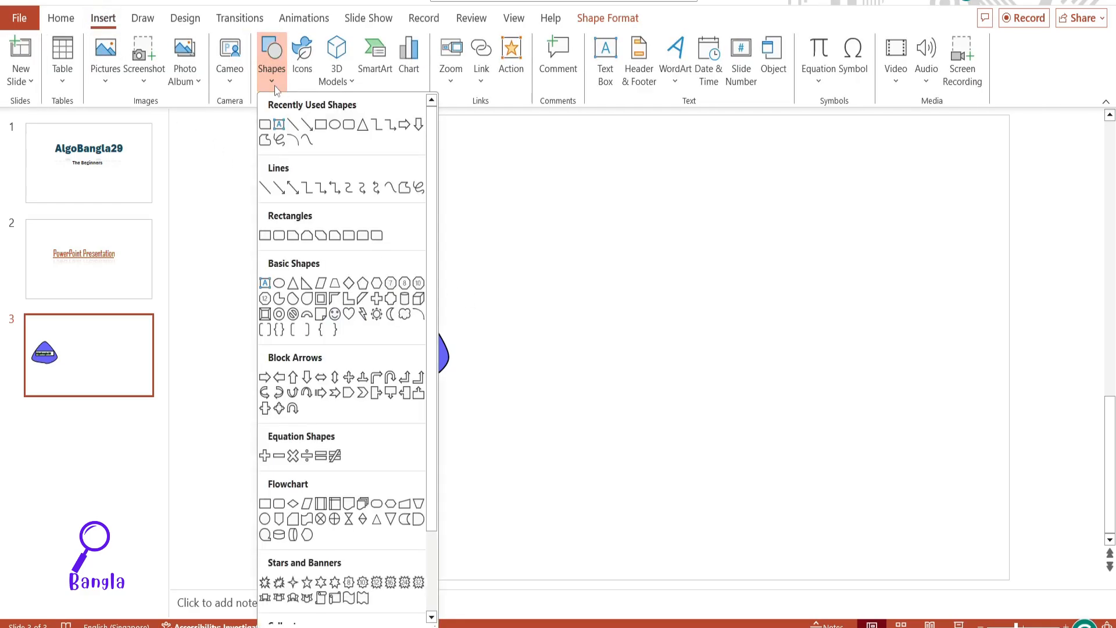
pyautogui.click(348, 126)
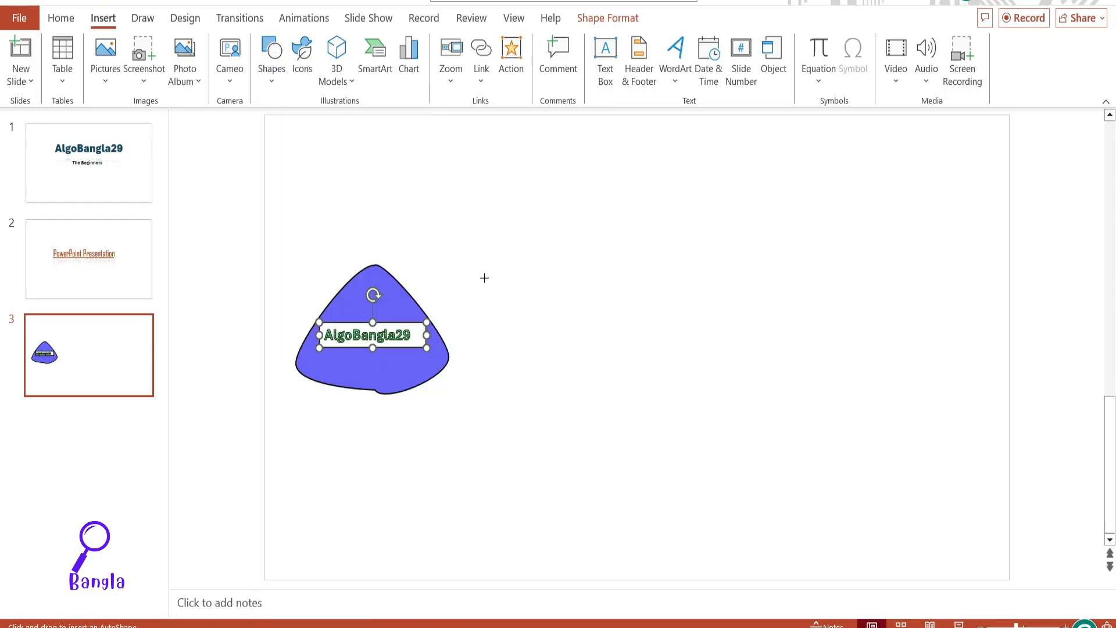
pyautogui.moveTo(460, 260); pyautogui.dragTo(684, 410)
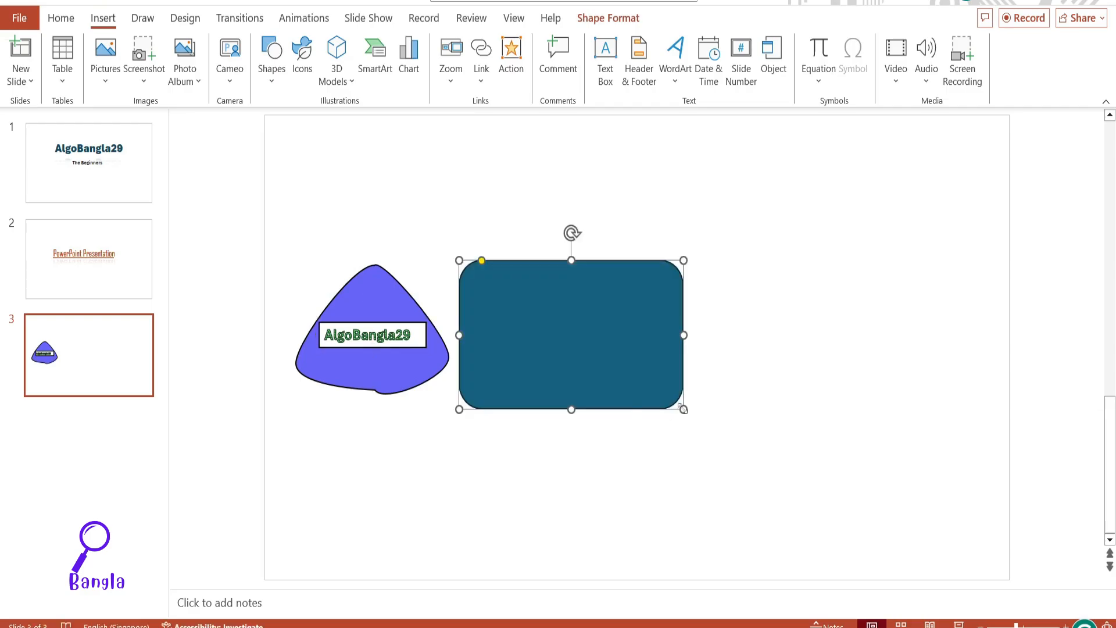
pyautogui.click(568, 451)
pyautogui.moveTo(550, 361); pyautogui.dragTo(523, 347)
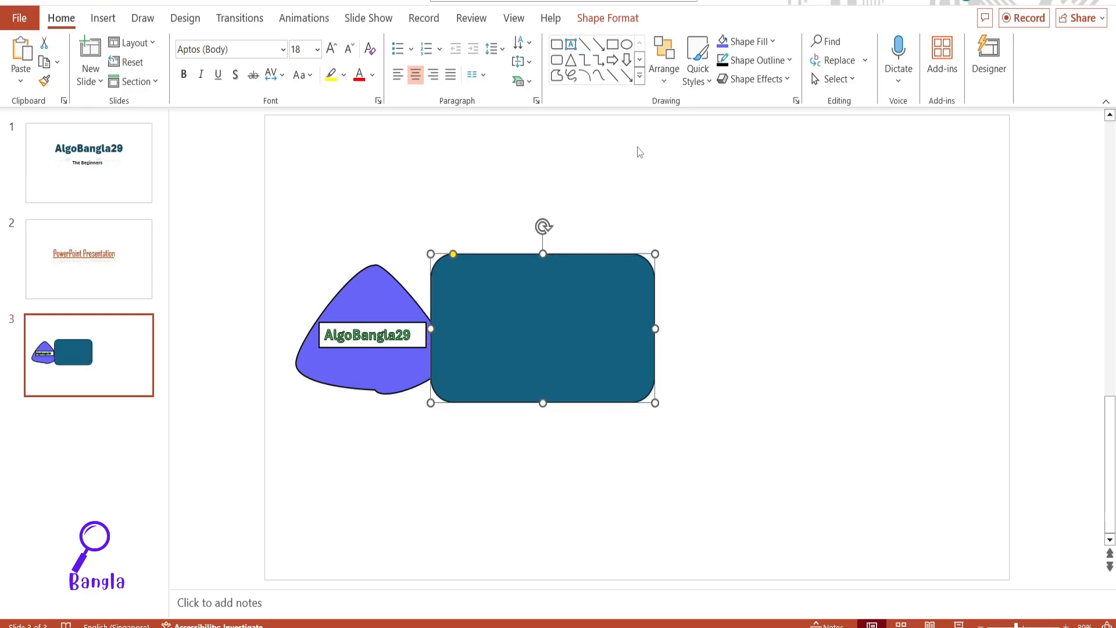
# Step: Bring the rounded rectangle forward one level and to the front of the other objects
pyautogui.click(608, 18)
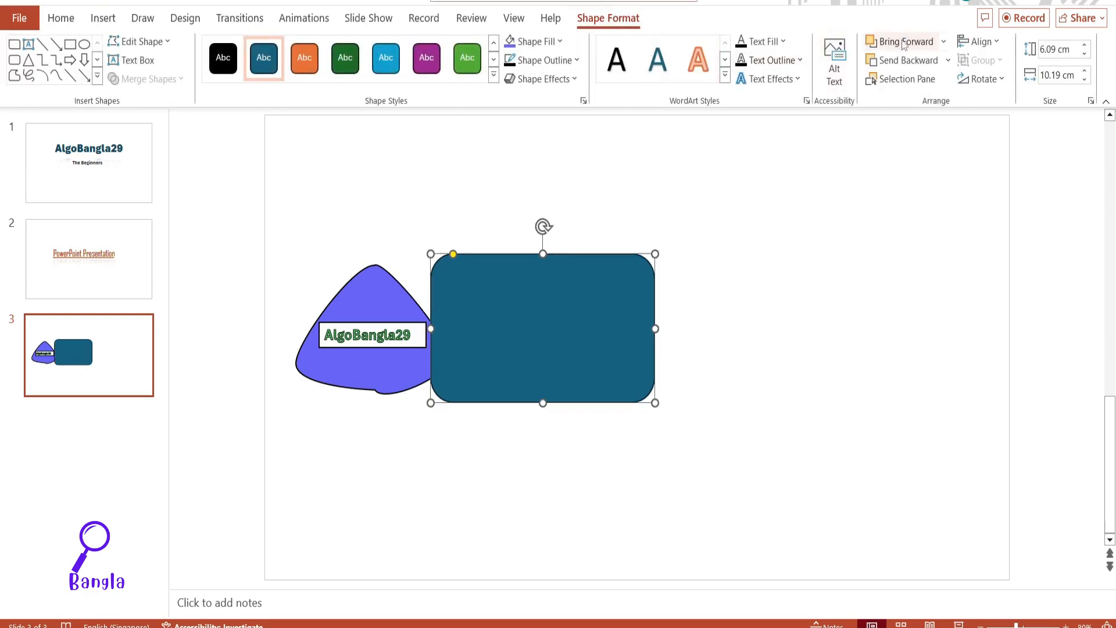
pyautogui.click(943, 42)
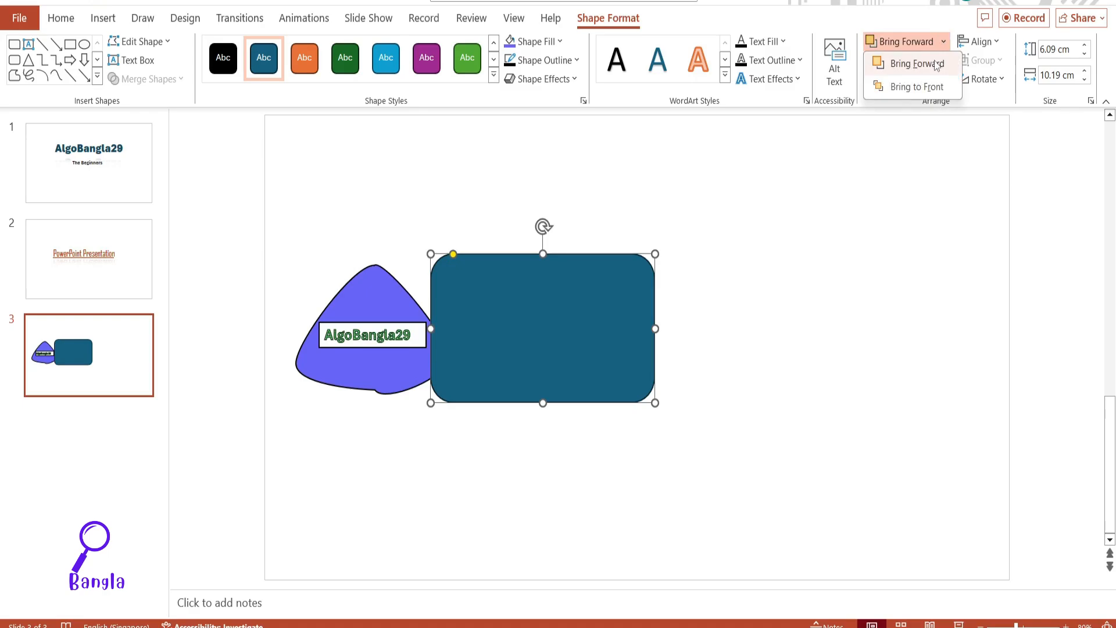
pyautogui.click(937, 65)
pyautogui.click(943, 46)
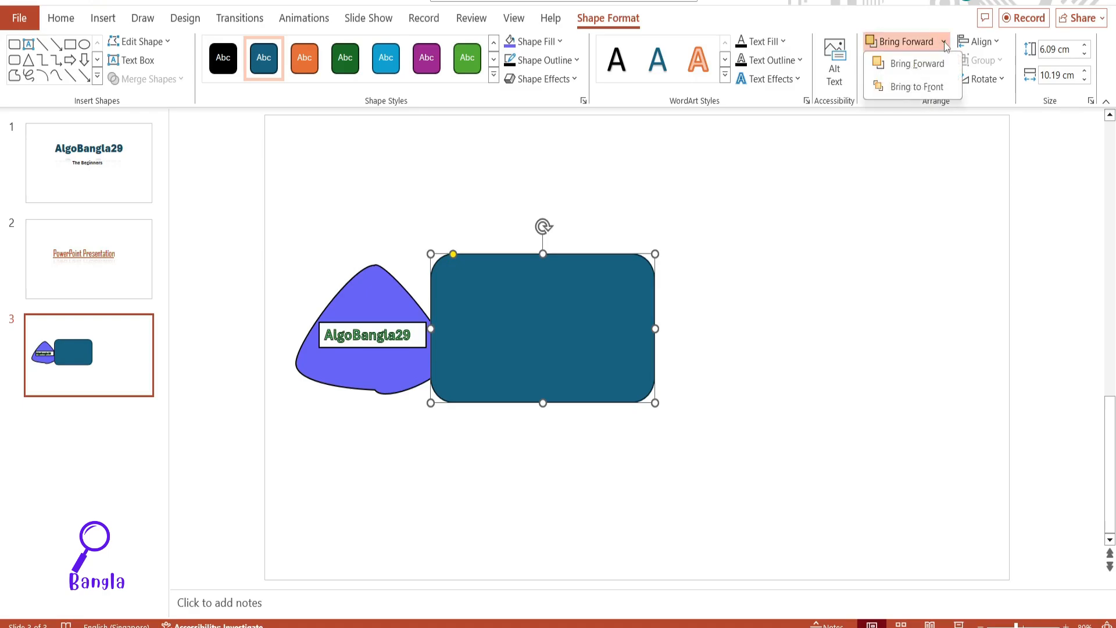
pyautogui.click(937, 86)
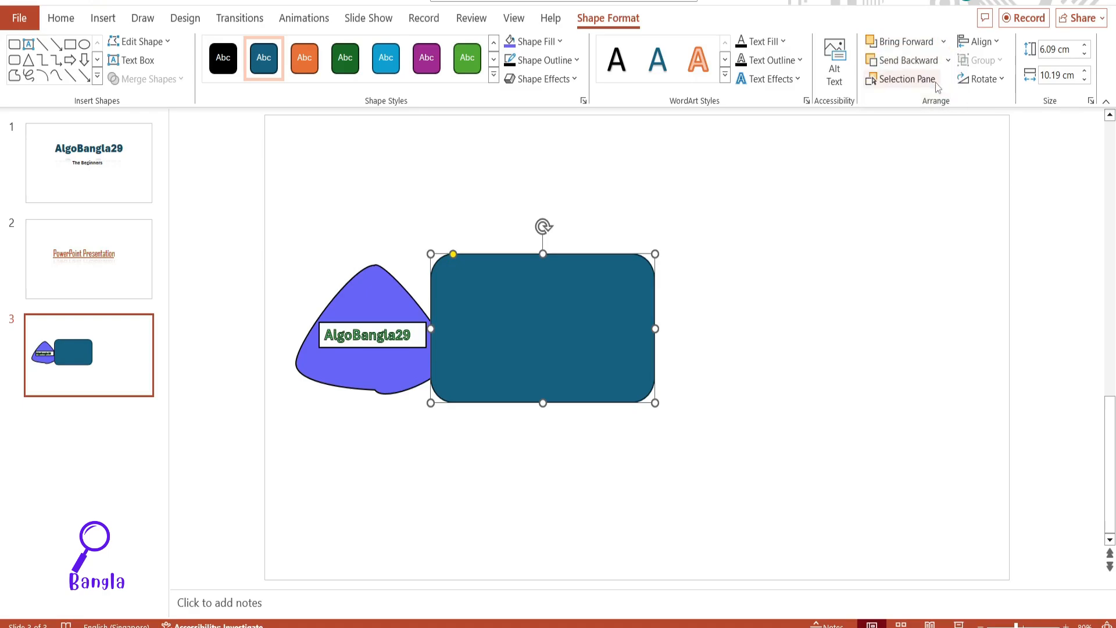